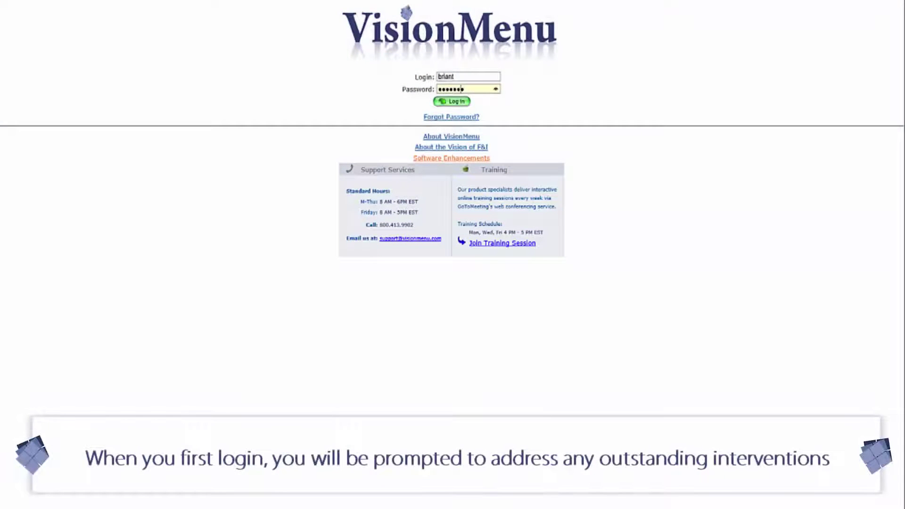
- Finish entering the password, log in, and dismiss the Intervention Notice
text(****)
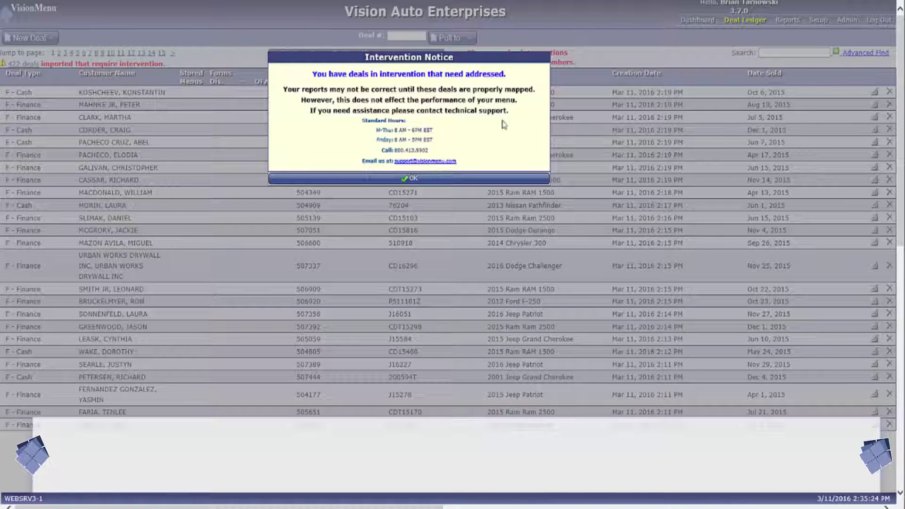
click(493, 178)
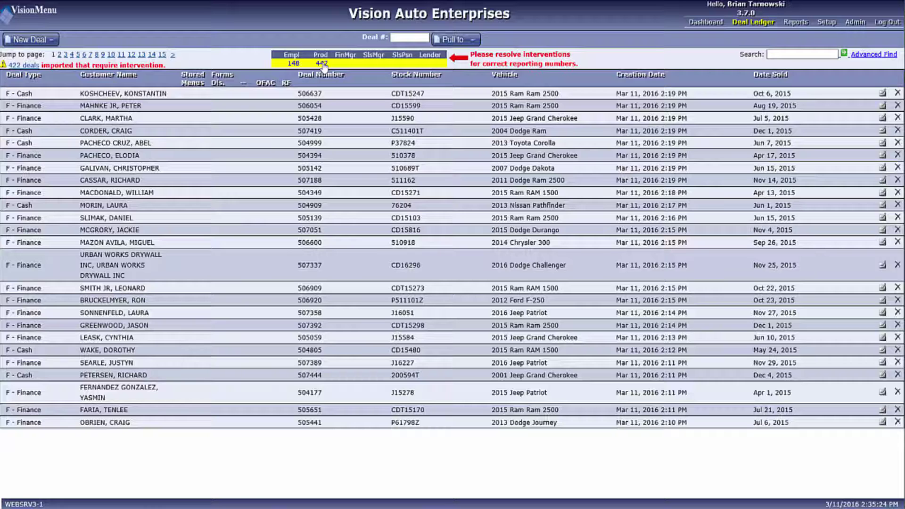
- Bring up the product intervention list pairing deals with DMS products like ALLSTATE GAP
mouse_move(323, 66)
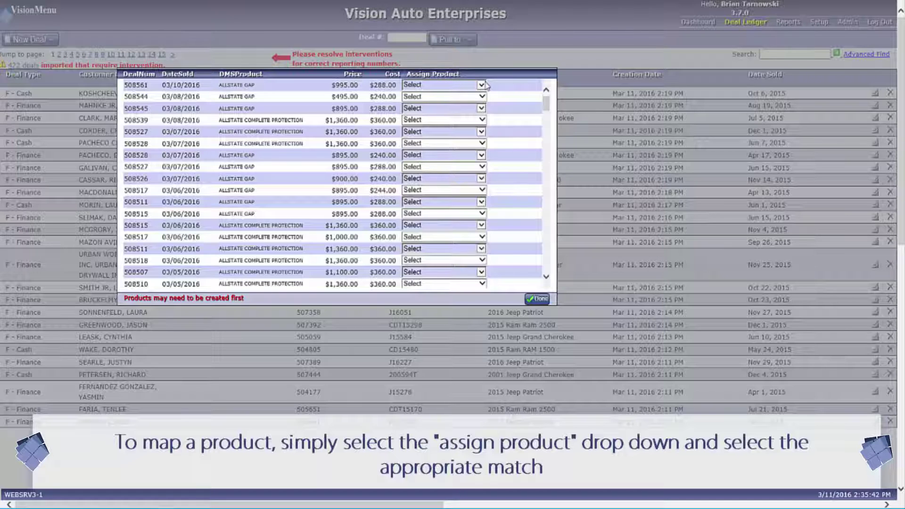
- Map the unmatched deal products to Allstate GAP and Allstate Complete, leaving 149 flagged deals
click(485, 86)
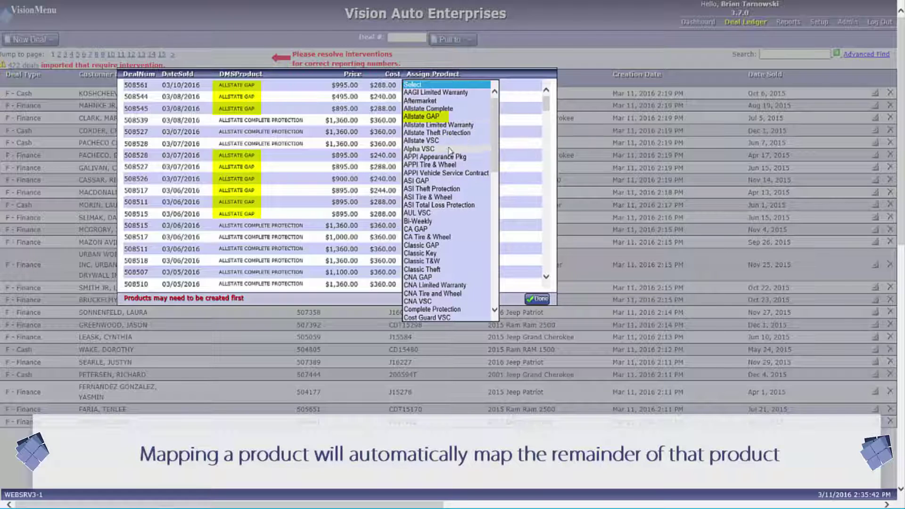
click(448, 118)
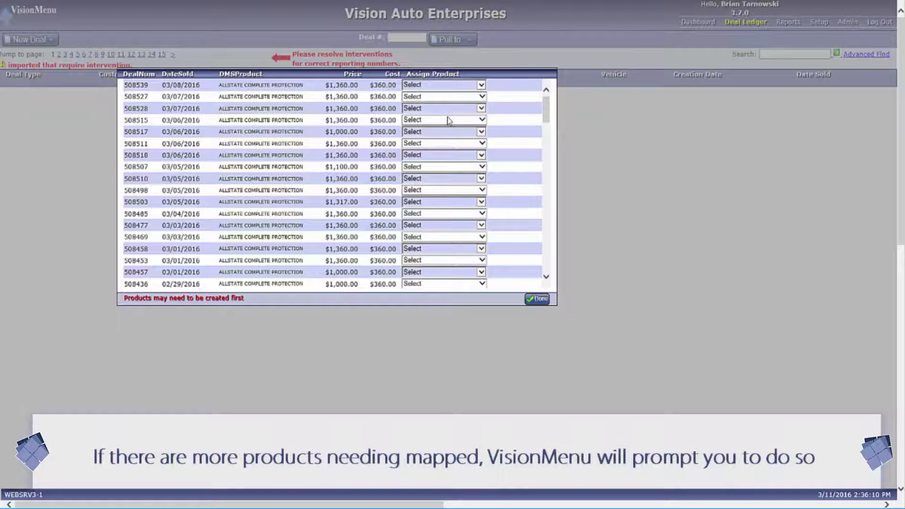
click(451, 88)
click(452, 89)
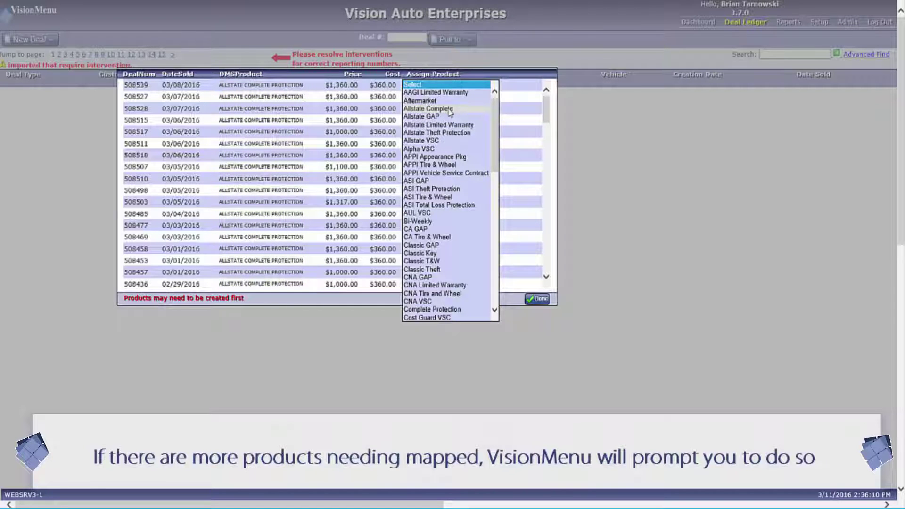
click(451, 110)
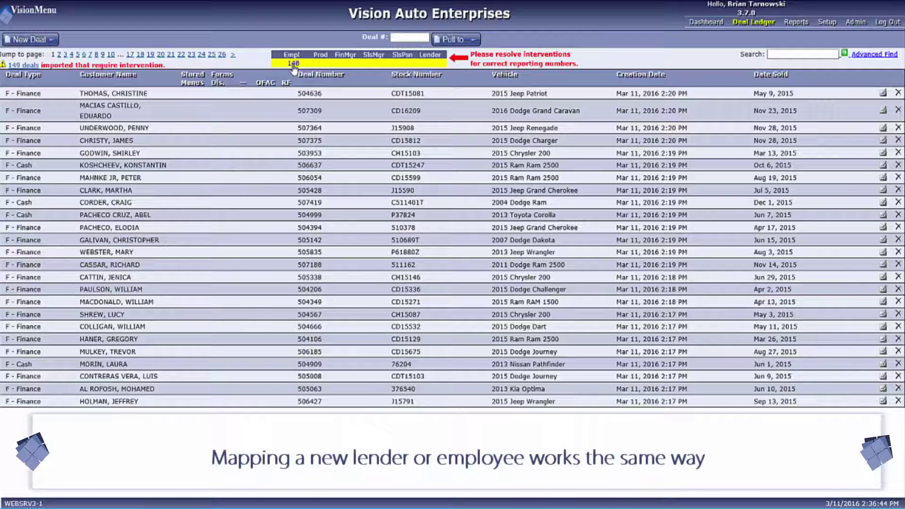
- Assign the matching finance managers and salespeople to each flagged deal and save the assignments
click(293, 65)
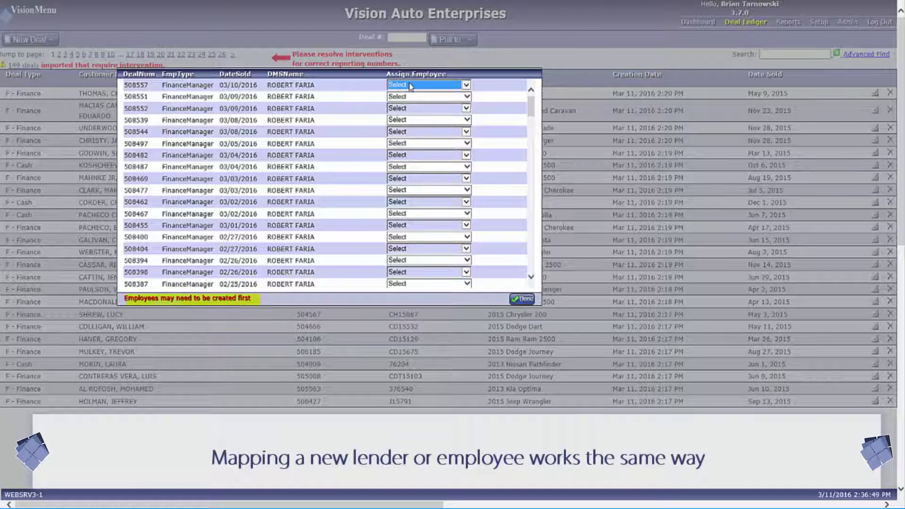
click(396, 85)
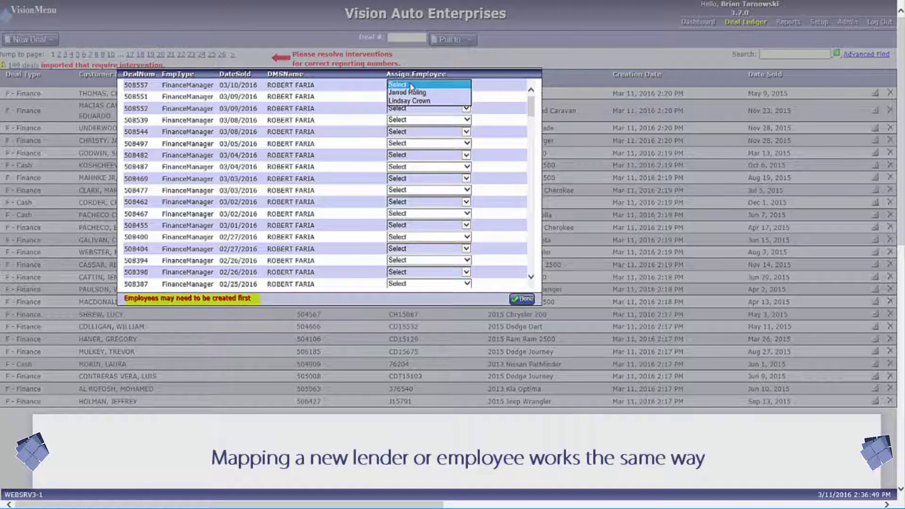
click(432, 92)
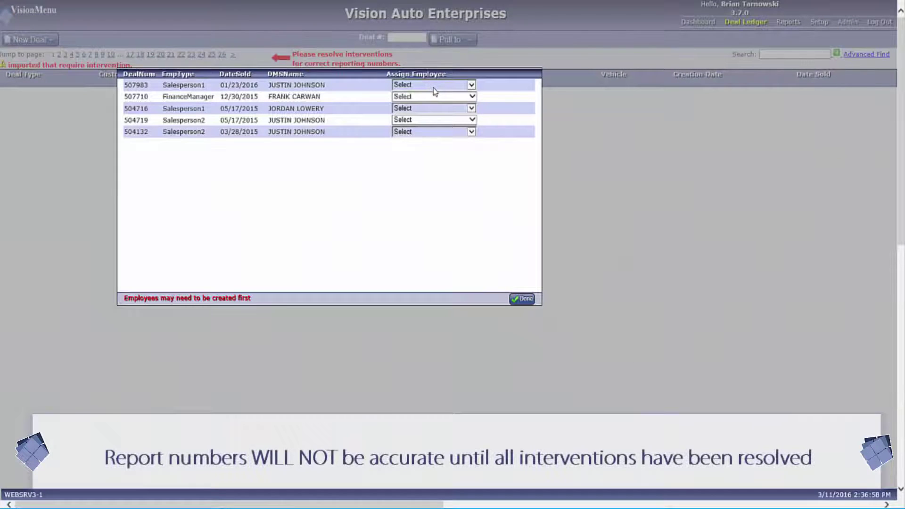
click(433, 88)
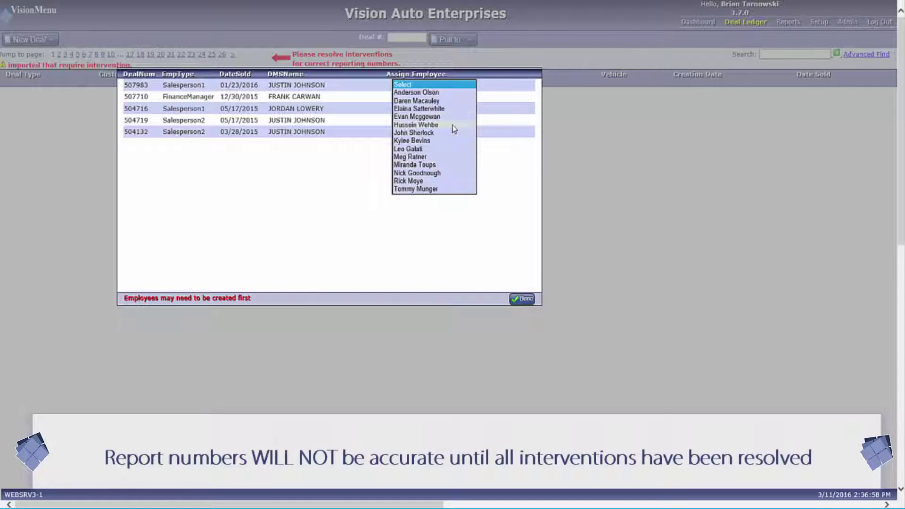
click(452, 125)
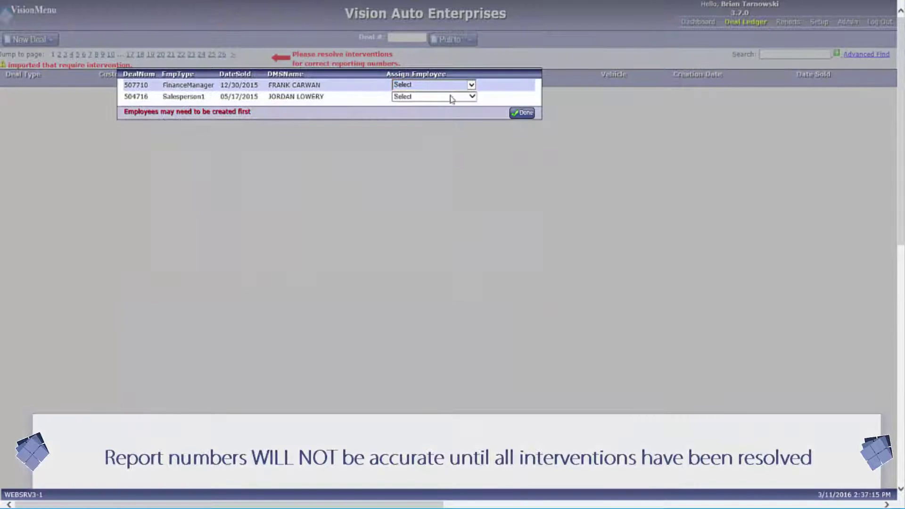
click(452, 86)
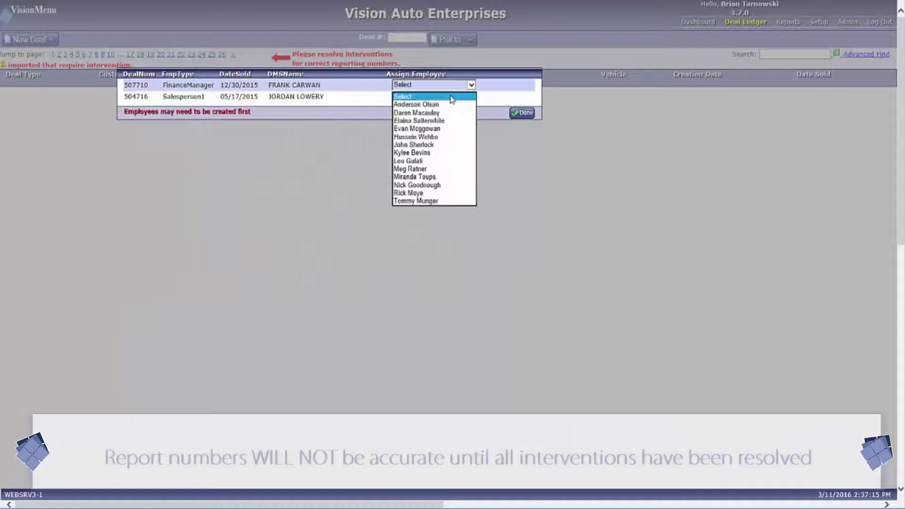
click(446, 153)
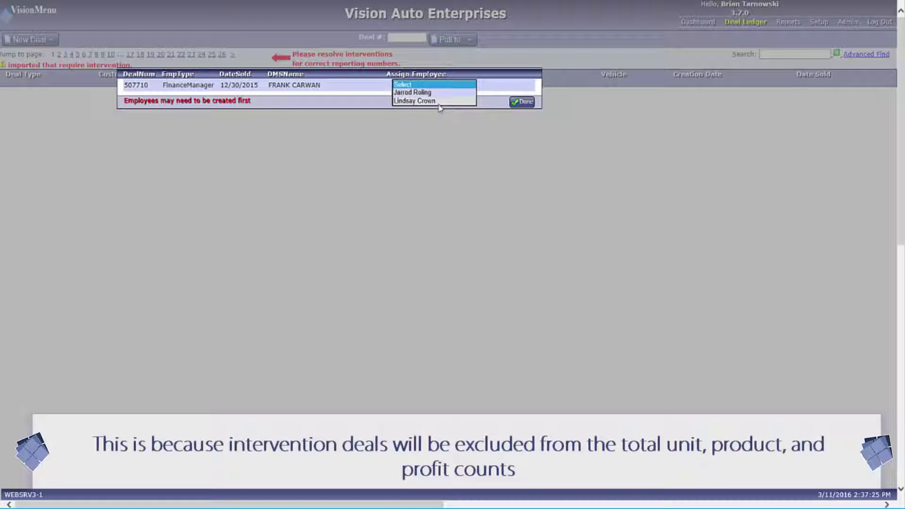
click(439, 100)
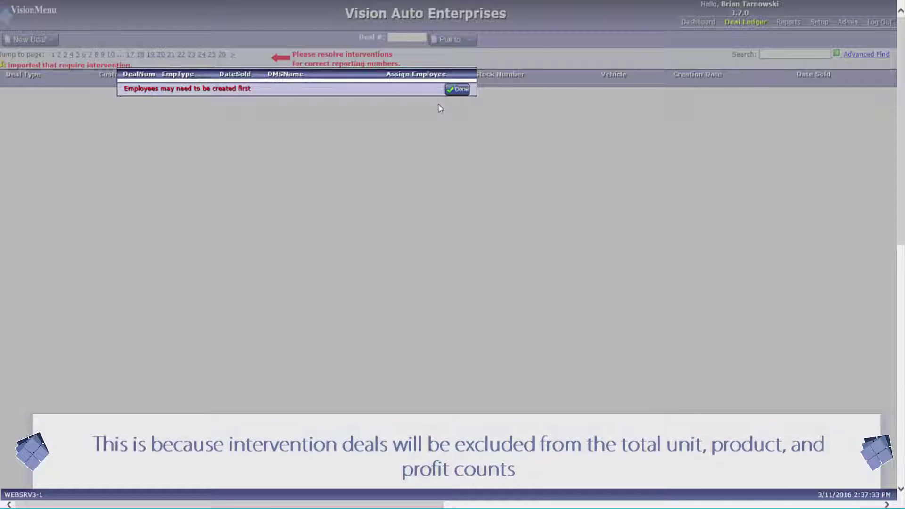
click(455, 91)
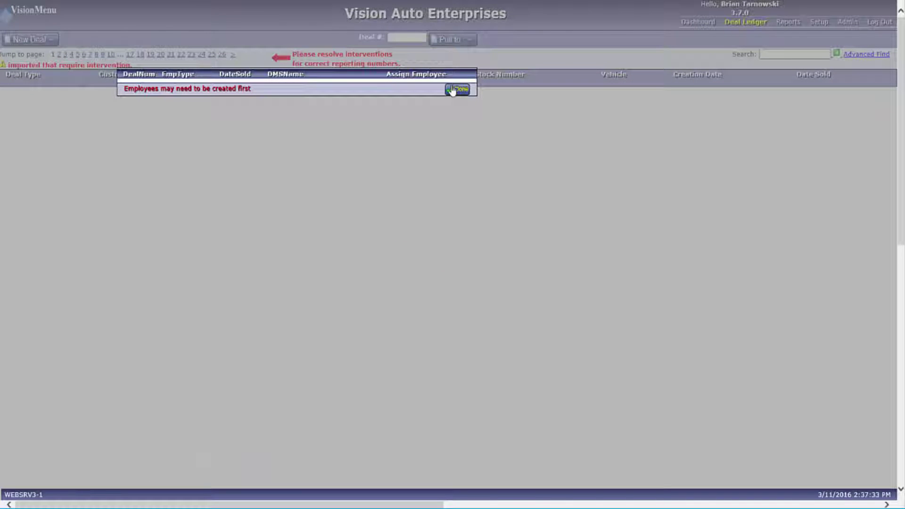
click(455, 89)
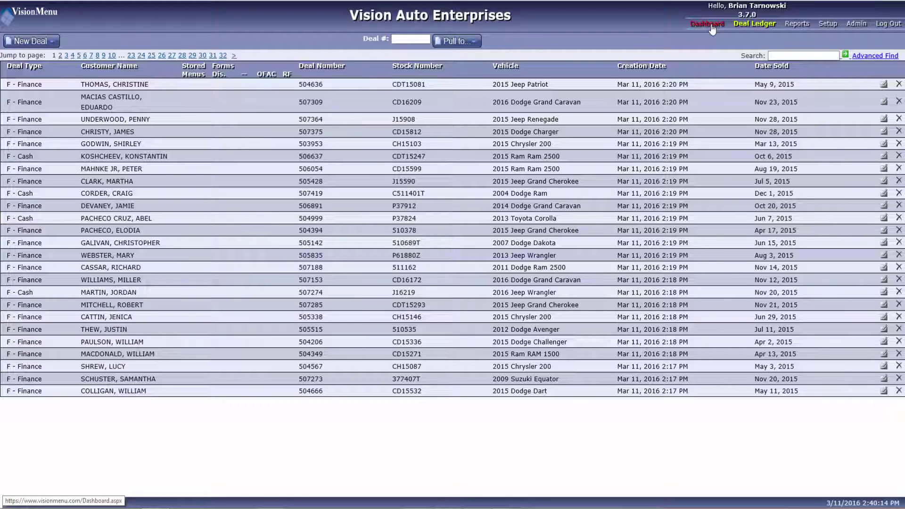
- Switch to the Dashboard showing the F&I Manager Ranking, calendar, timers, news and My Reports
click(711, 27)
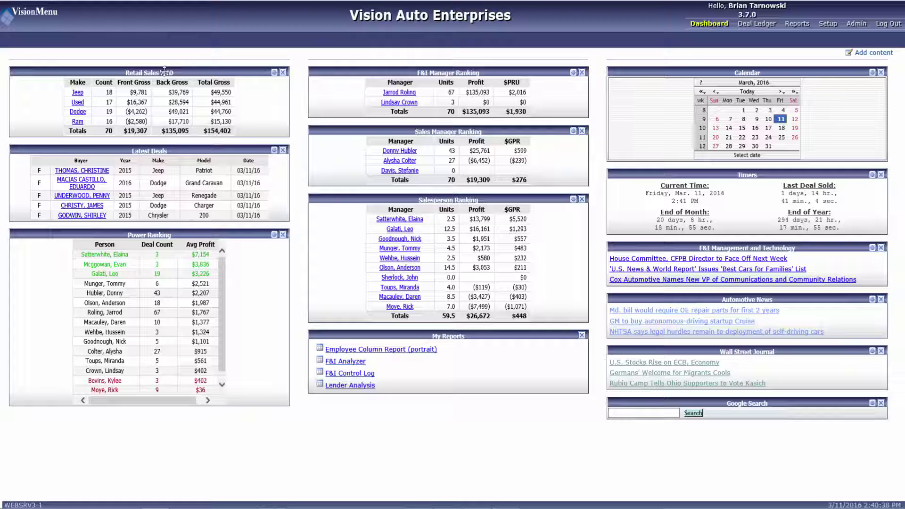
- Move Retail Sales MTD below Power Ranking and reposition the My Reports widget
drag(164, 72, 161, 348)
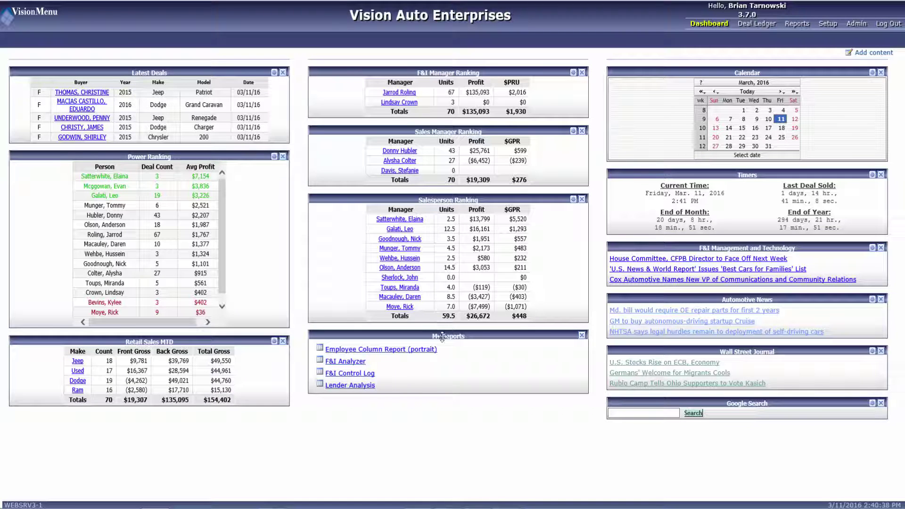
drag(445, 336, 452, 103)
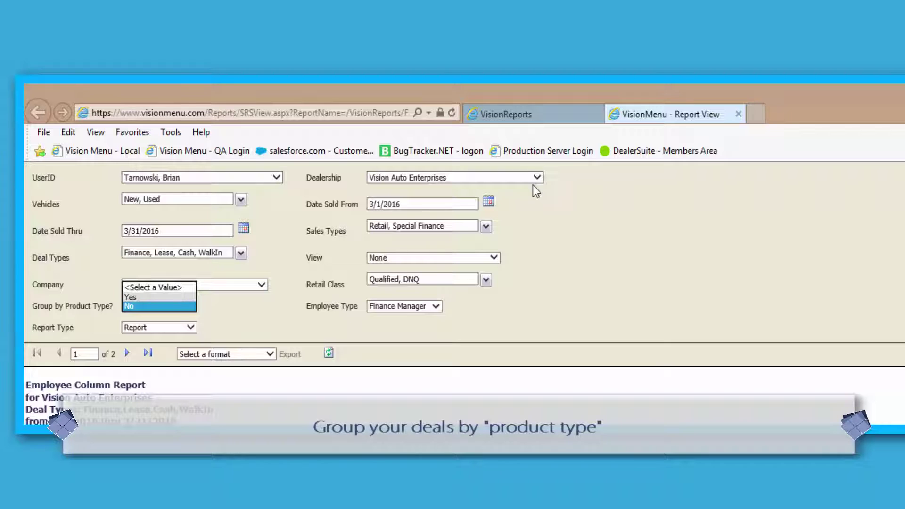
- Set Group by Product Type? to No and choose Excel as the export format
key(Return)
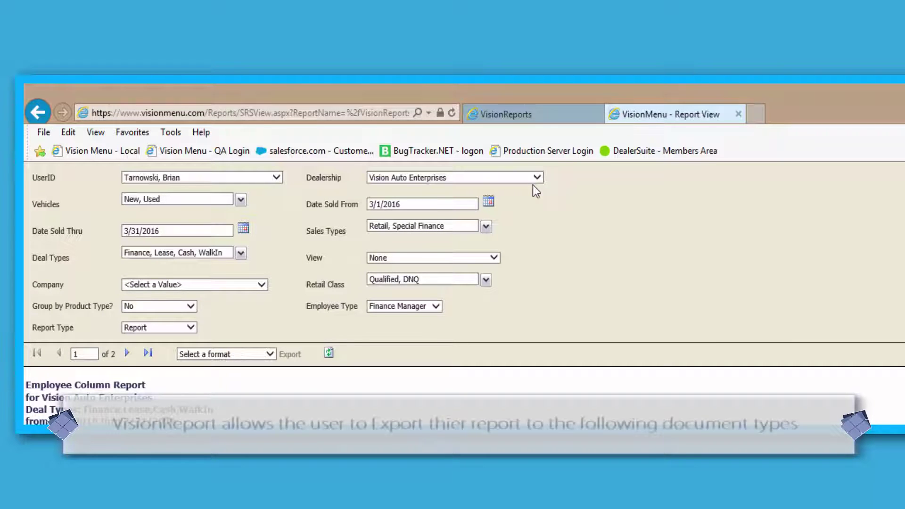
key(Down)
key(Down)
key(Down)
key(Down)
key(Down)
key(Return)
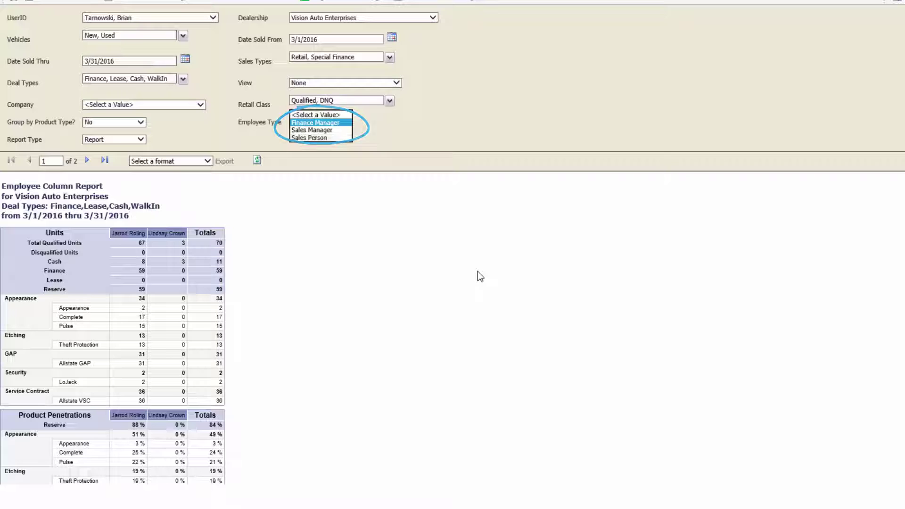
- Keep Finance Manager as the employee type and scroll down through the Employee Column Report
key(Return)
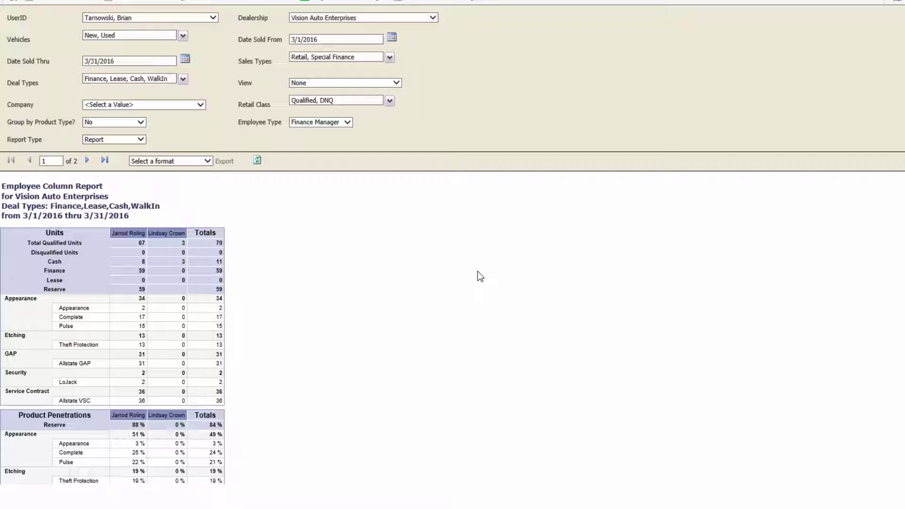
scroll(477, 271, down, 5)
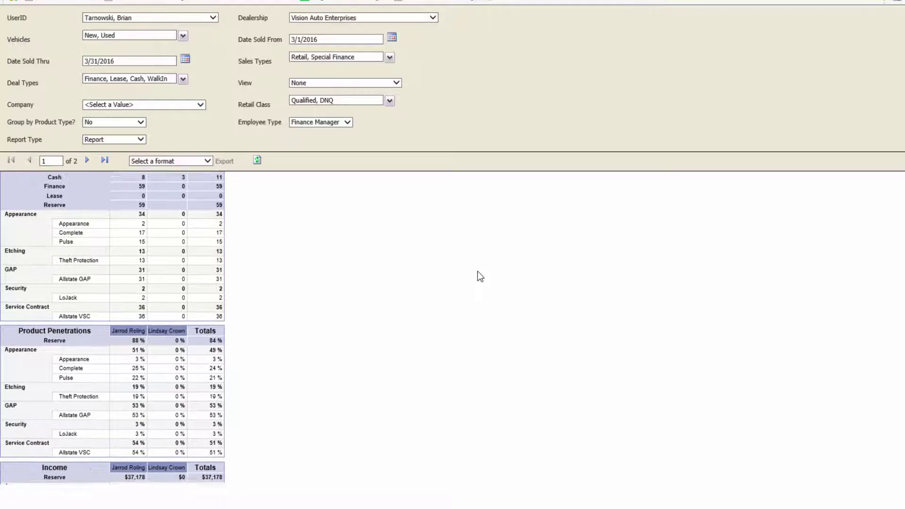
scroll(479, 276, down, 3)
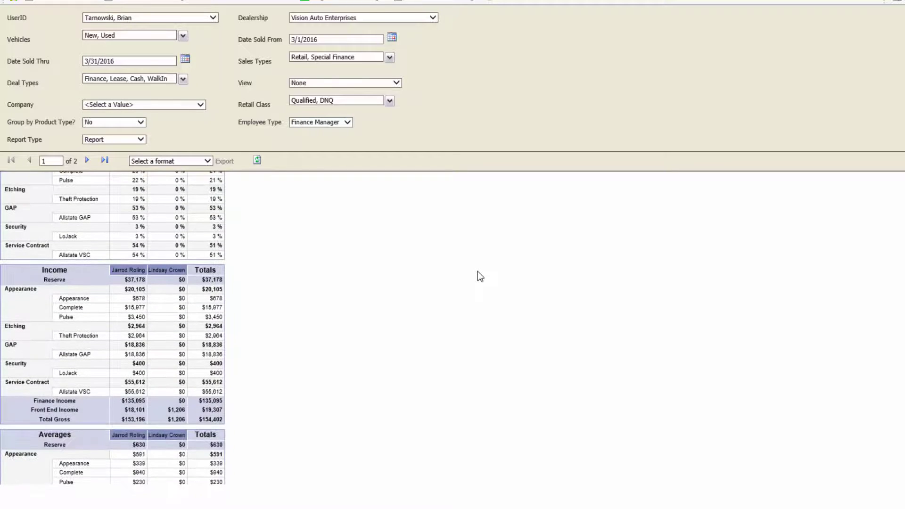
scroll(479, 276, down, 3)
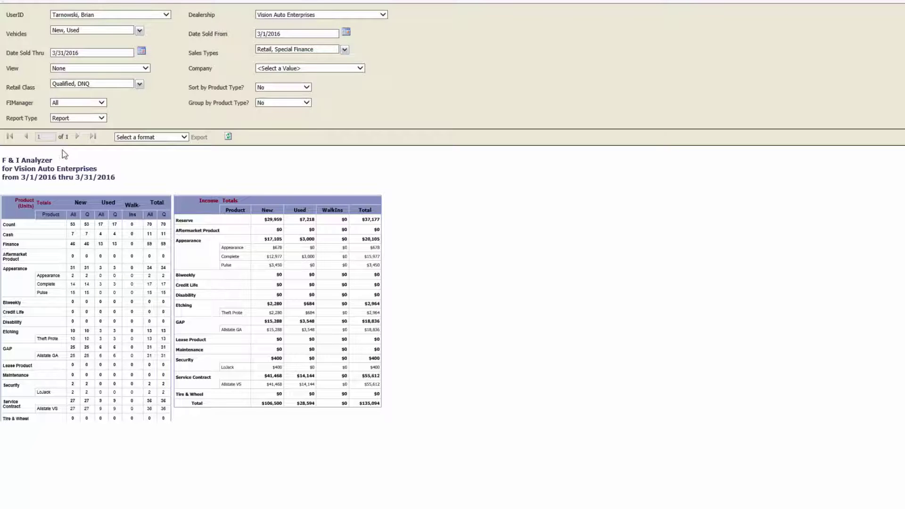
- Set the F&I Analyzer's FIManager filter to All and review its Totals, Penetration and Averages tables
scroll(226, 271, down, 4)
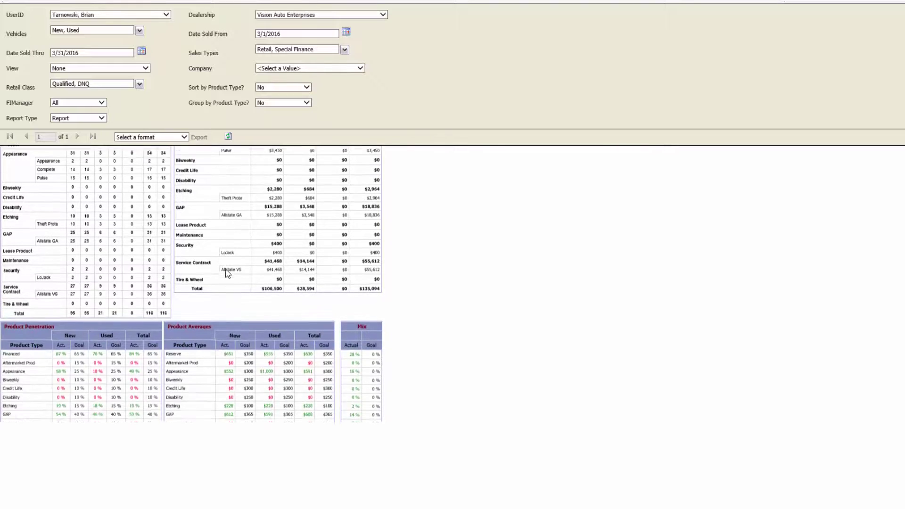
scroll(226, 271, down, 1)
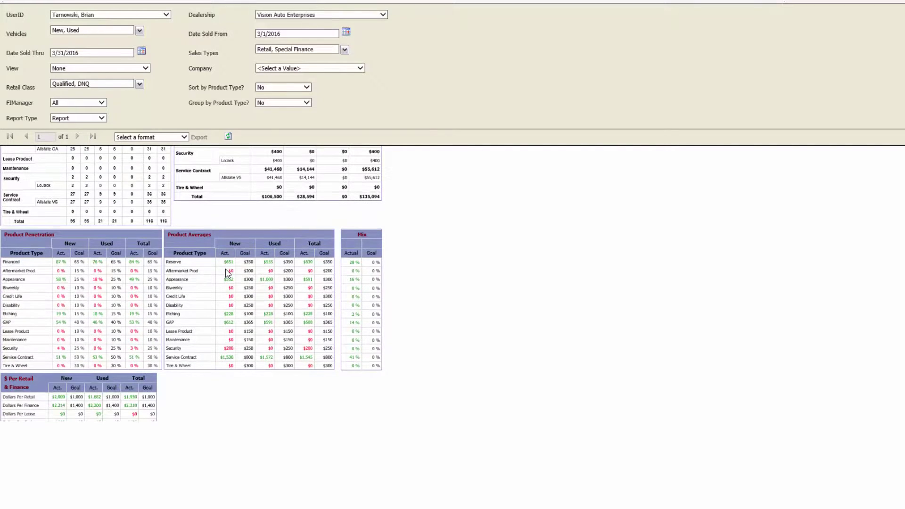
scroll(228, 273, up, 4)
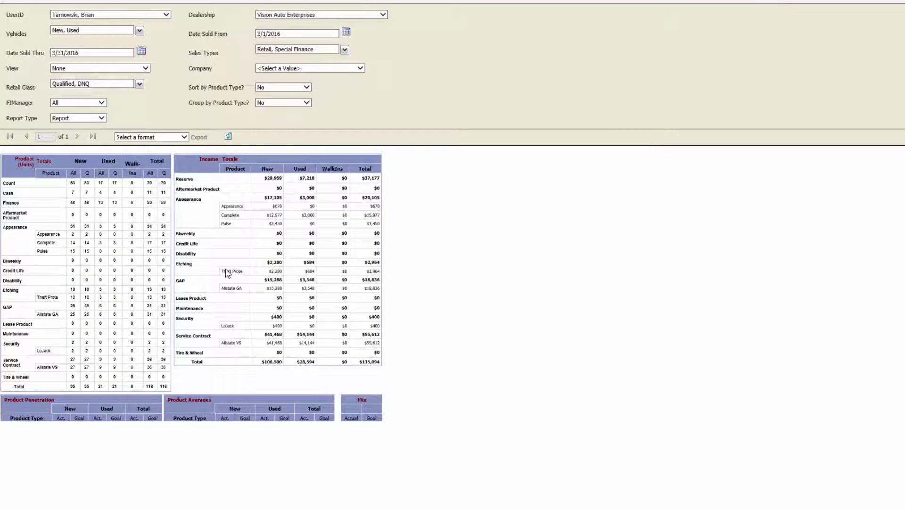
scroll(227, 273, down, 5)
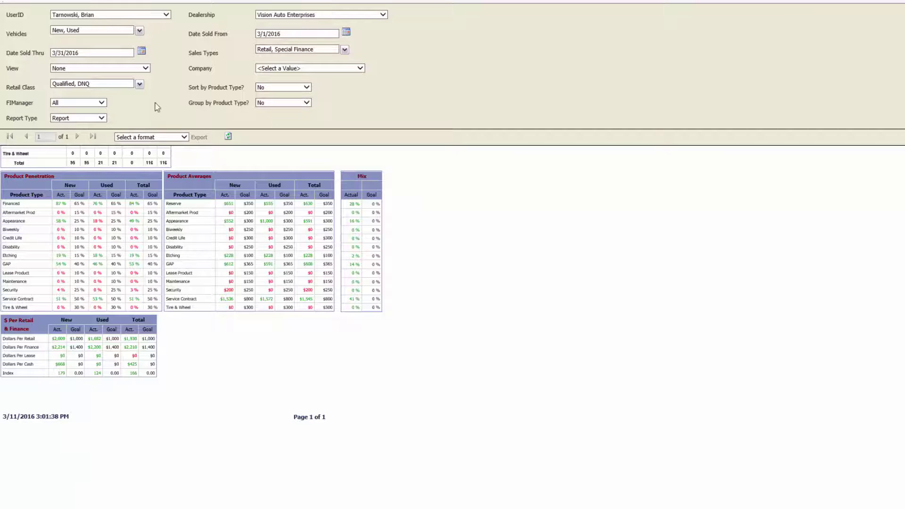
click(101, 103)
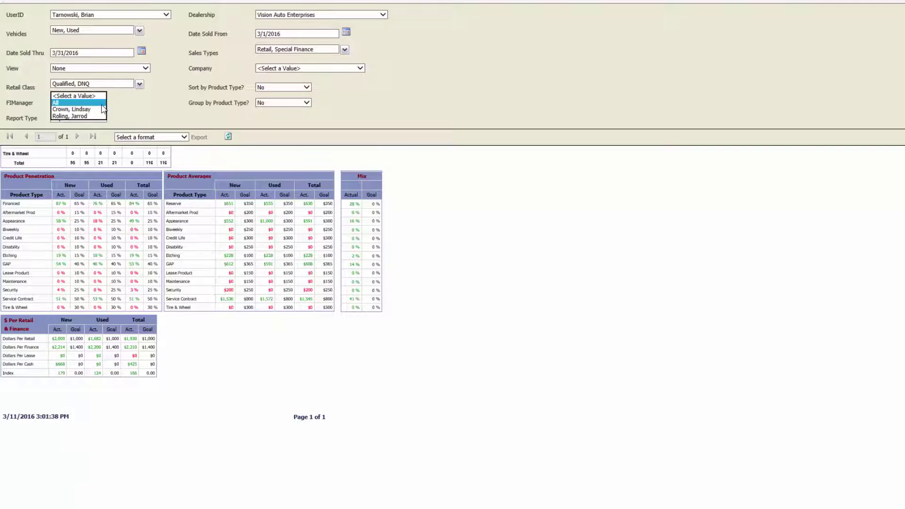
click(120, 120)
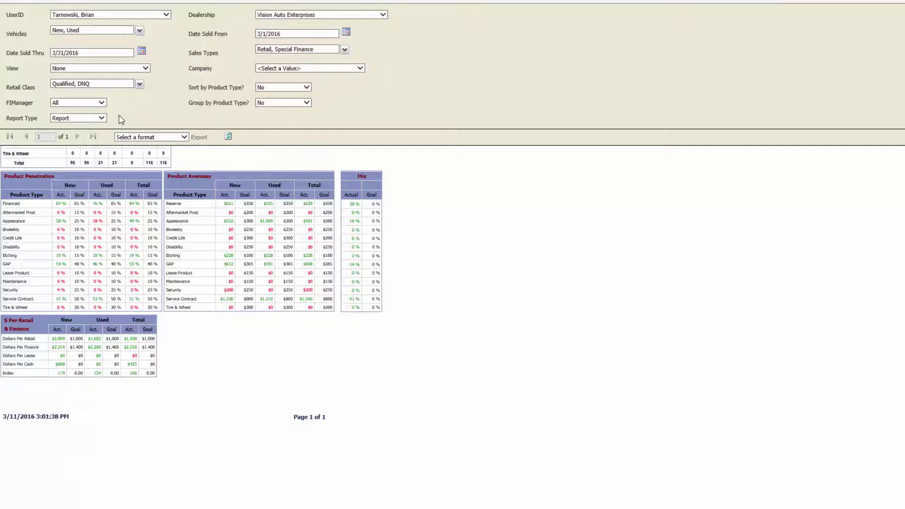
scroll(91, 172, up, 5)
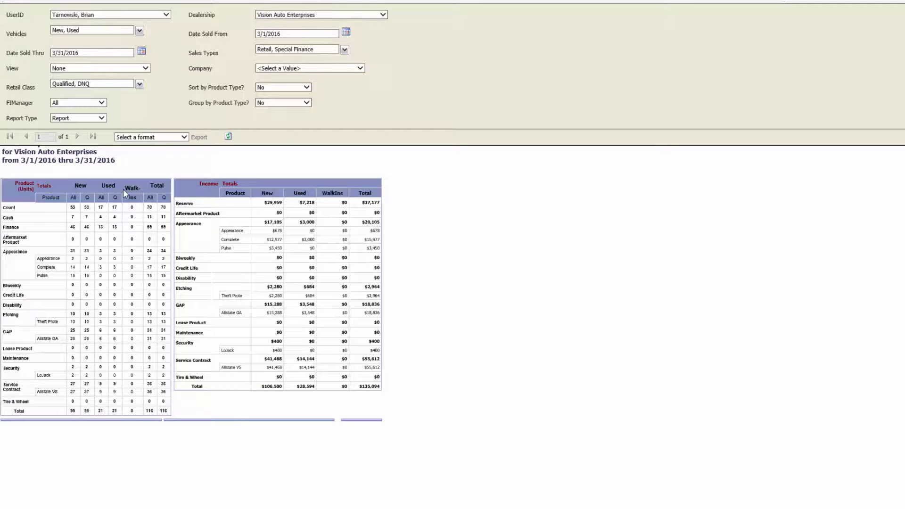
scroll(123, 189, down, 4)
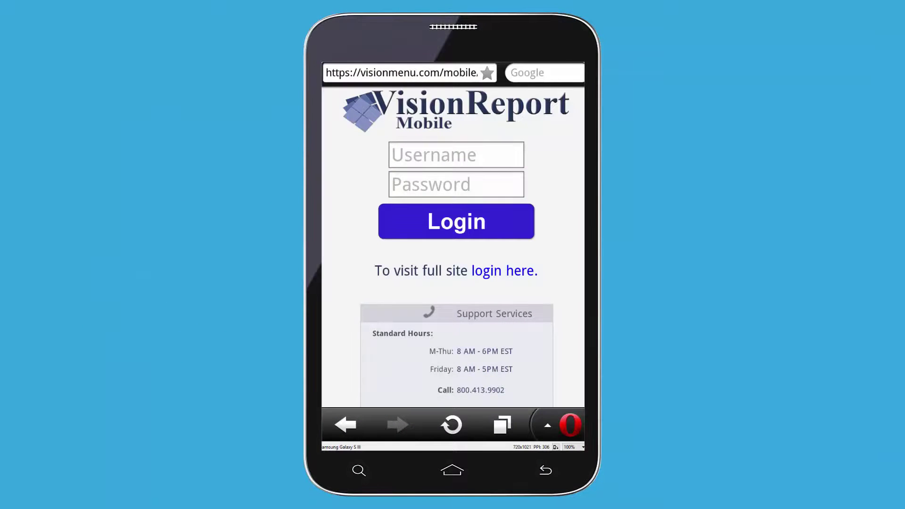
- Sign in to VisionReport Mobile with the username and password, declining to save them
click(478, 160)
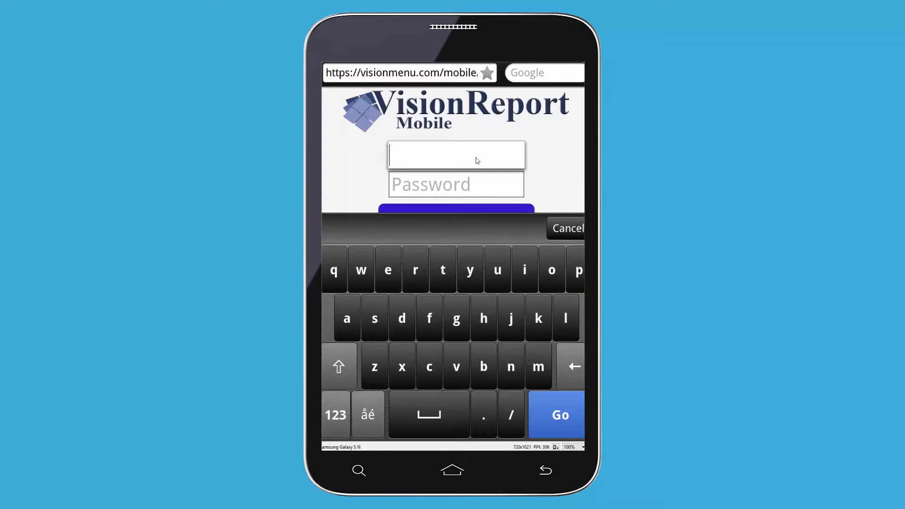
text(william)
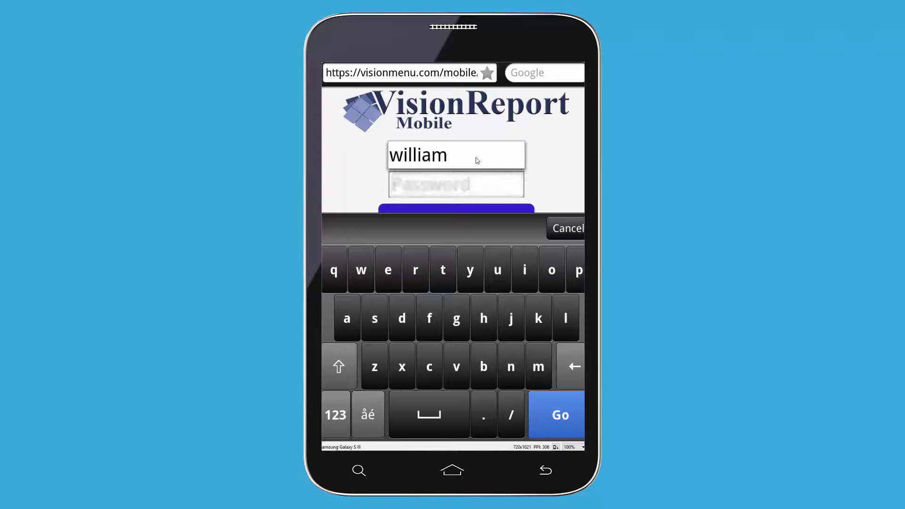
key(Tab)
text(********)
key(Return)
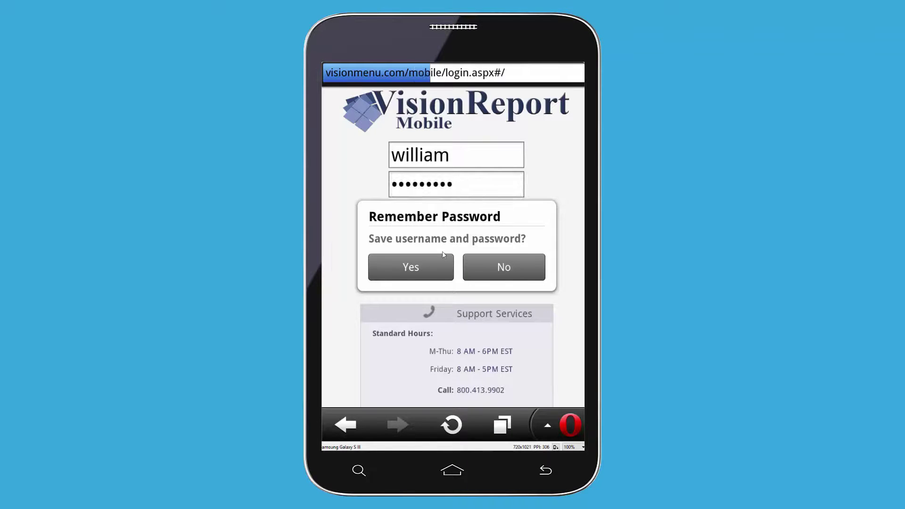
click(483, 265)
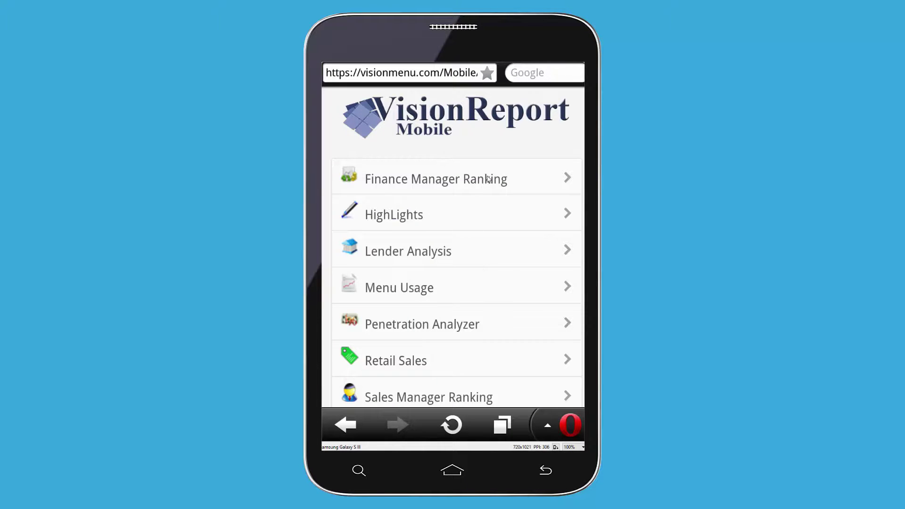